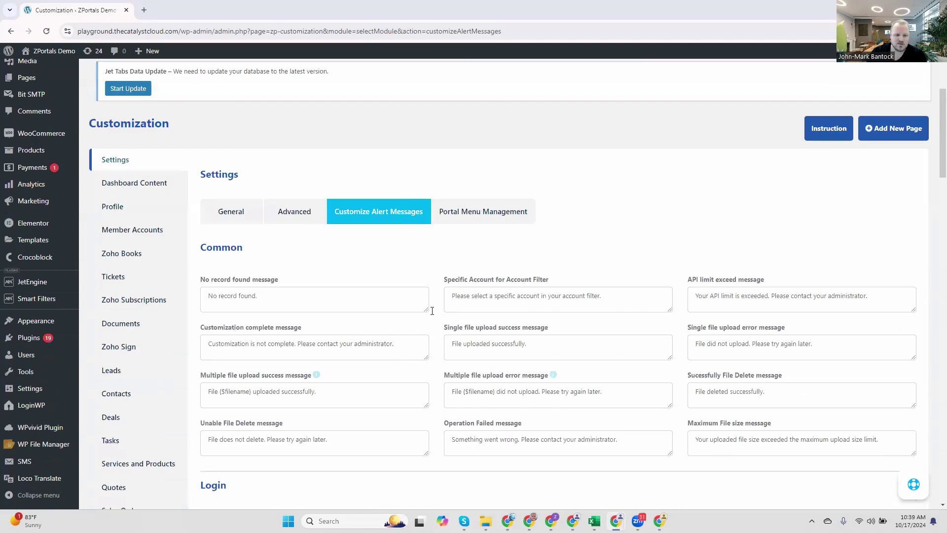
Step: Review the customizable alert messages from the Common, Login, Forget Password and Sign up sections through to the CRM Module section
scroll(542, 329, down, 3)
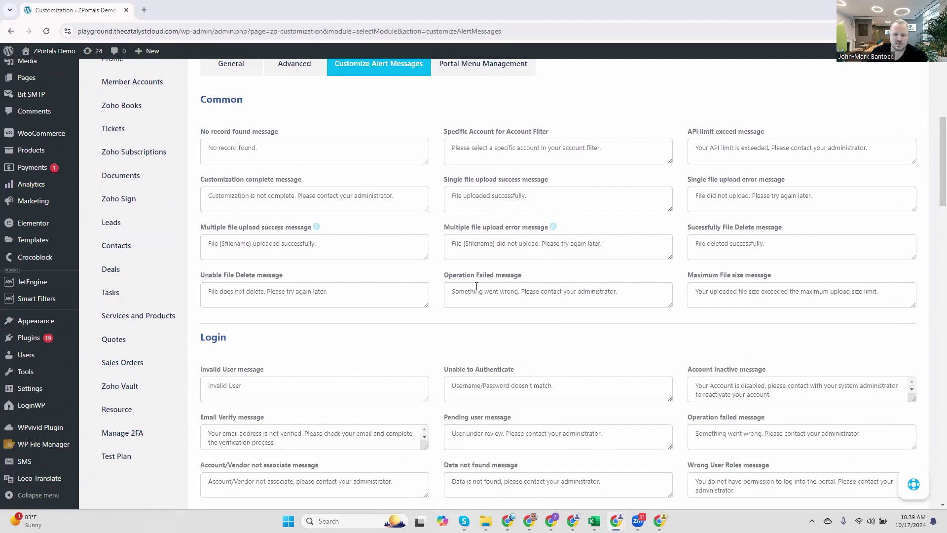
scroll(476, 310, down, 2)
scroll(544, 237, down, 5)
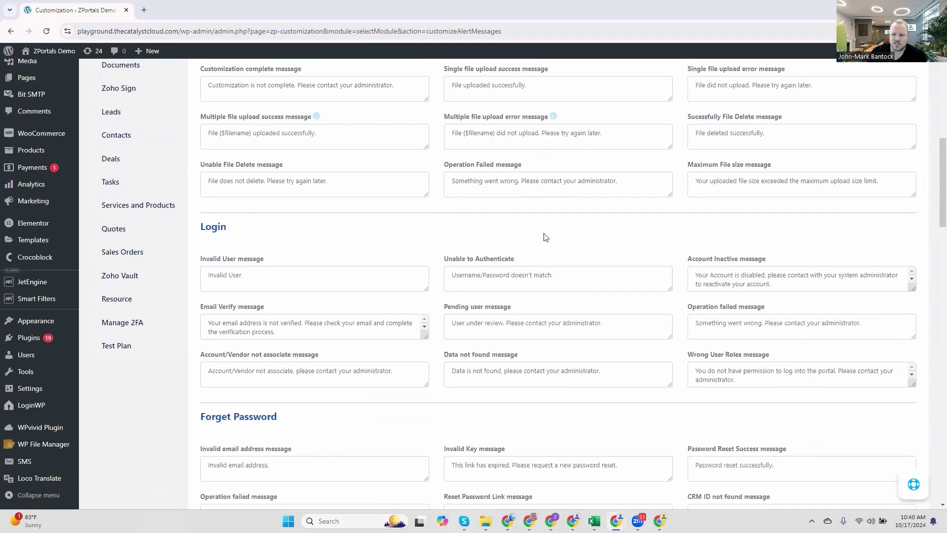
scroll(524, 270, down, 4)
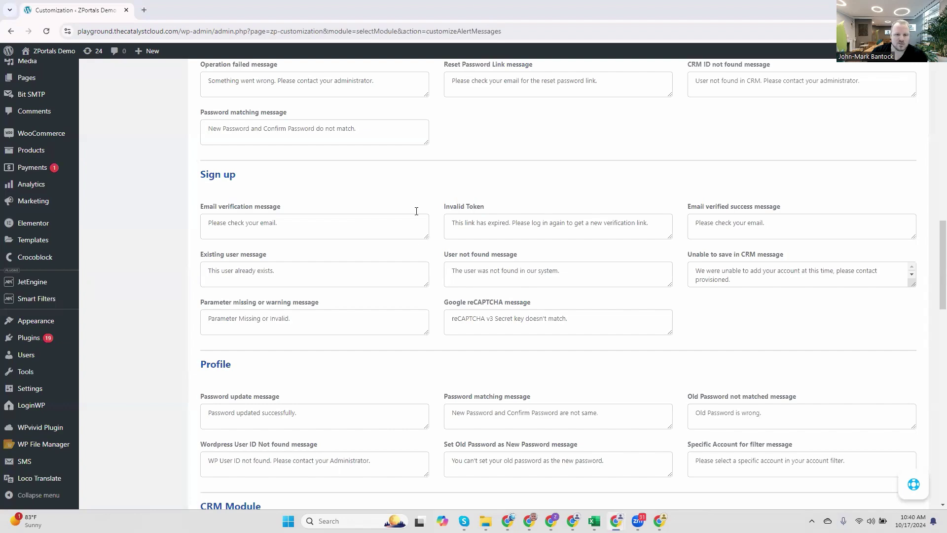
scroll(407, 188, down, 1)
scroll(416, 187, up, 2)
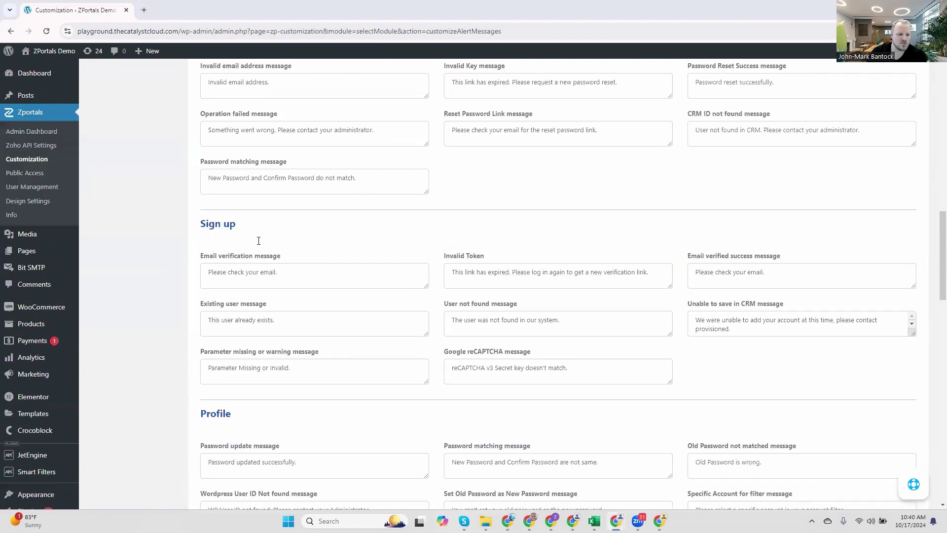
scroll(37, 295, down, 8)
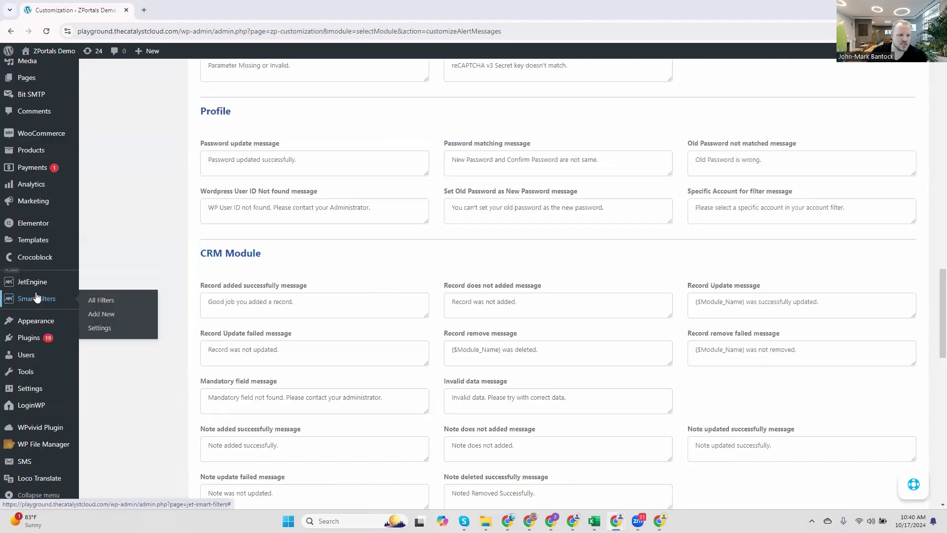
Step: Open the list of installed plugins and look through its entries
mouse_move(40, 338)
mouse_move(40, 321)
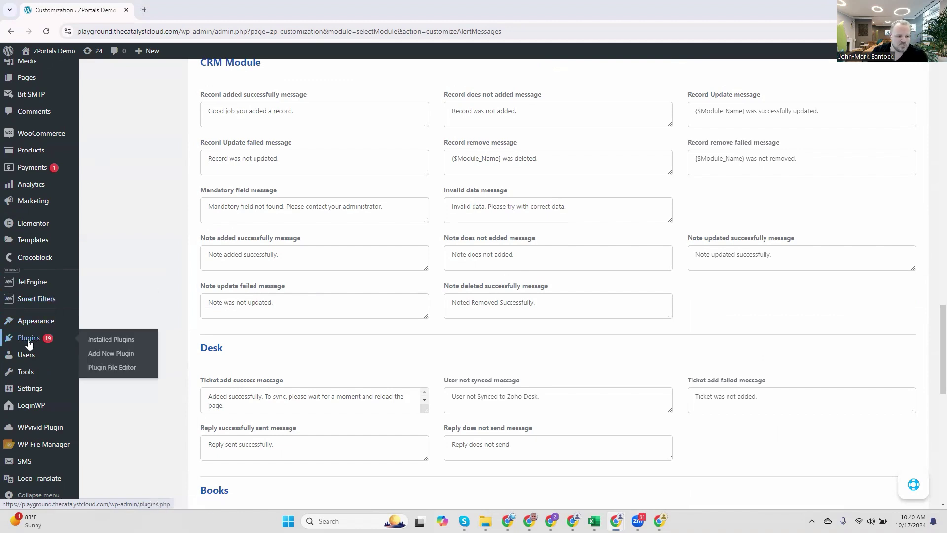
click(112, 342)
scroll(386, 392, down, 4)
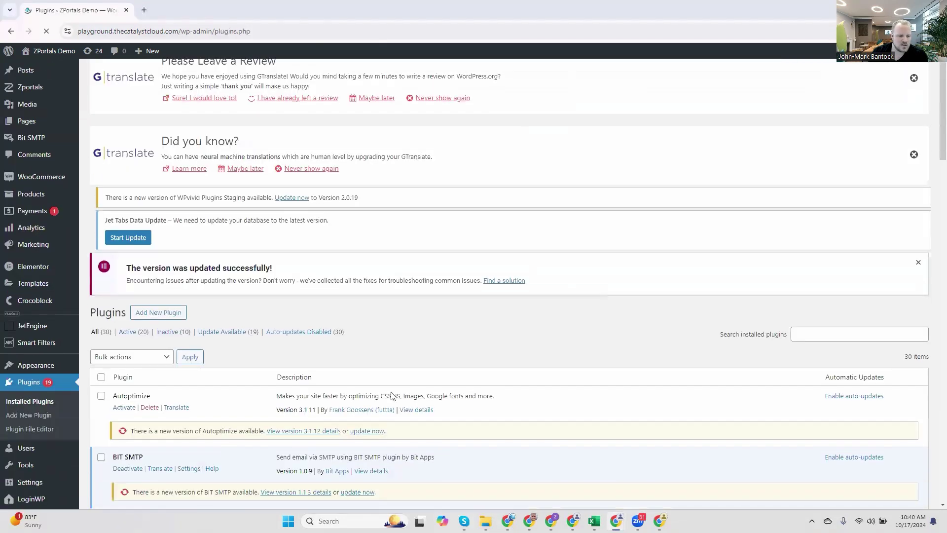
scroll(386, 392, down, 4)
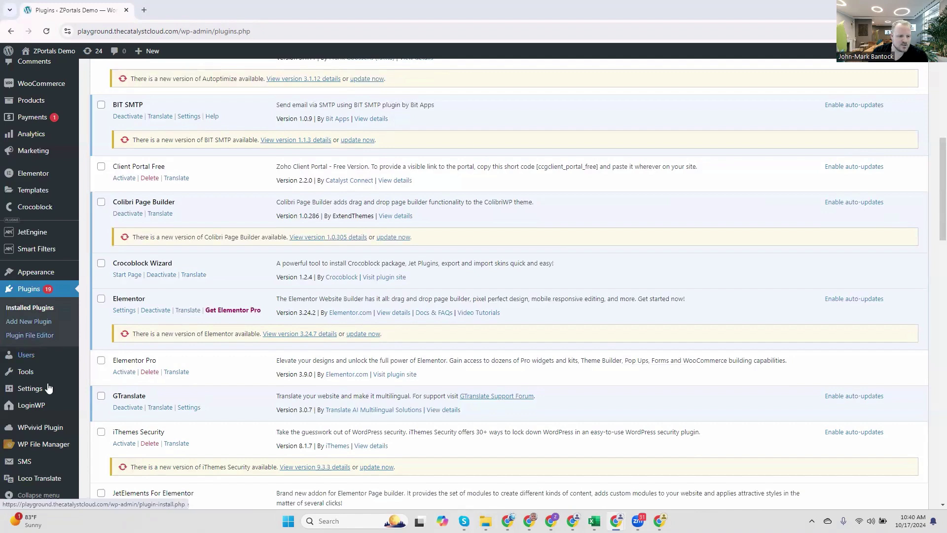
Step: Open the GTranslate settings and review the widget options, alternative flags and flag languages
mouse_move(34, 392)
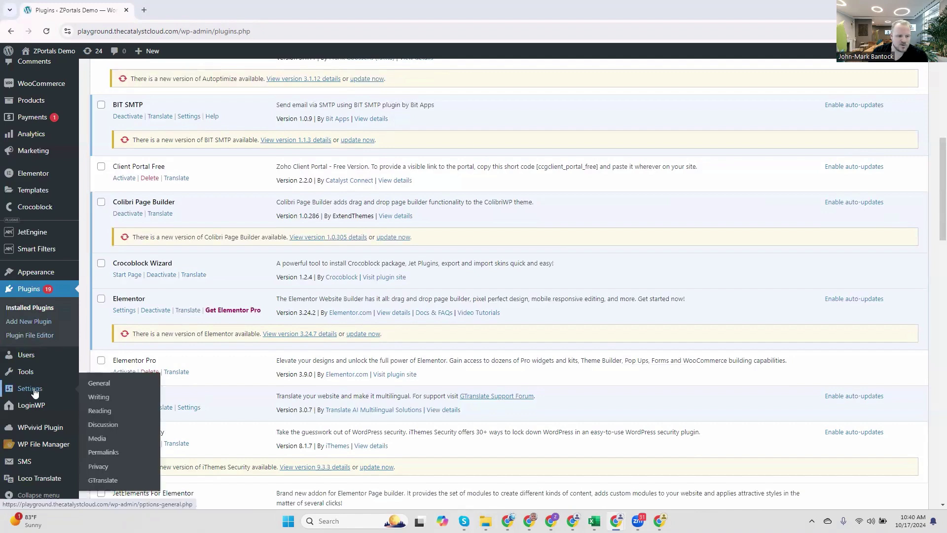
click(102, 482)
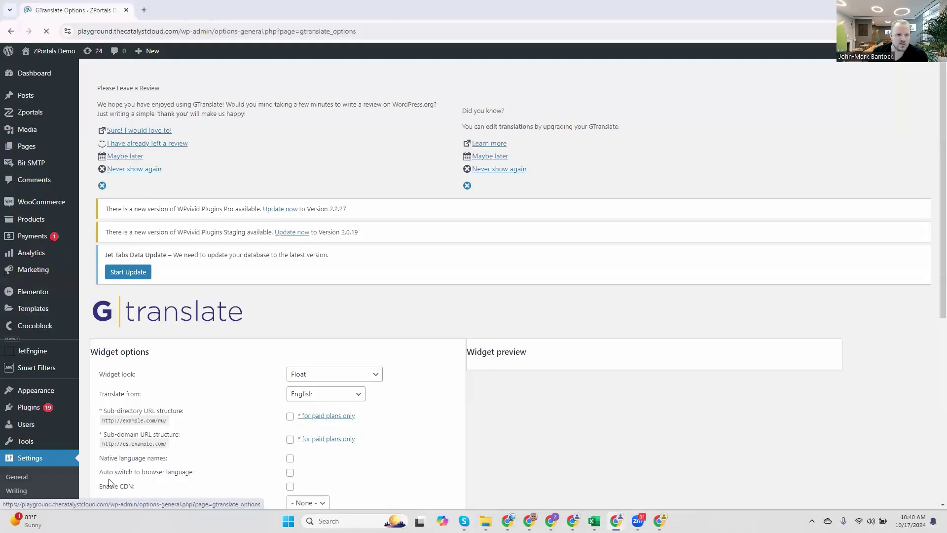
scroll(322, 360, down, 2)
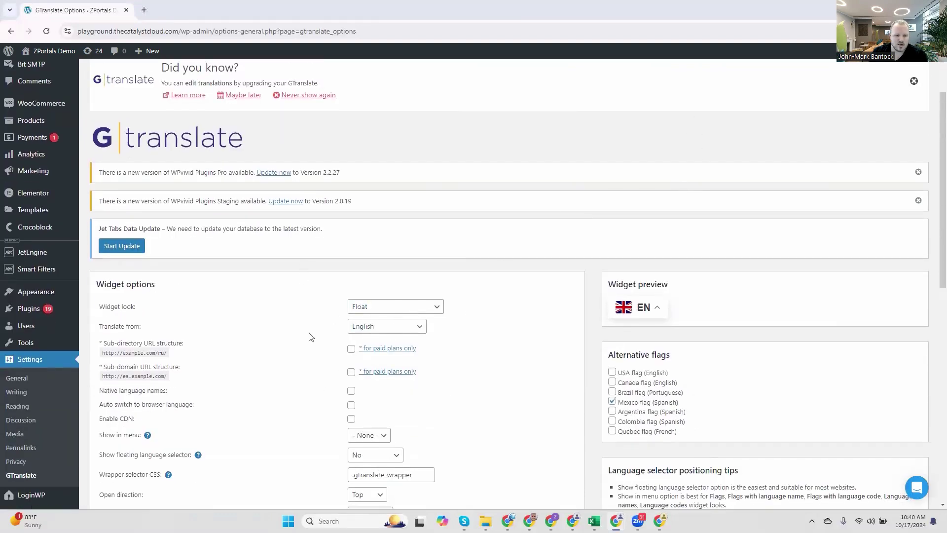
scroll(309, 337, down, 1)
scroll(309, 337, down, 1)
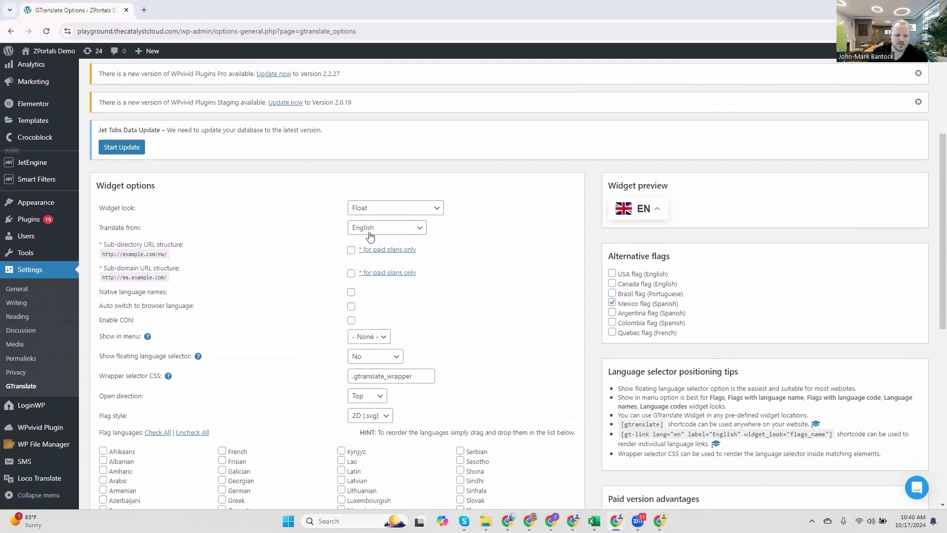
scroll(256, 289, down, 2)
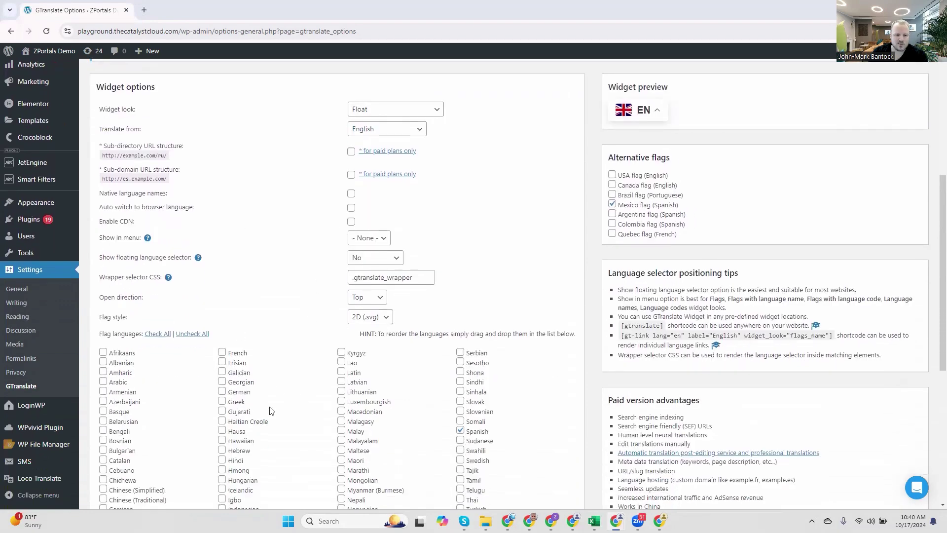
scroll(328, 427, down, 4)
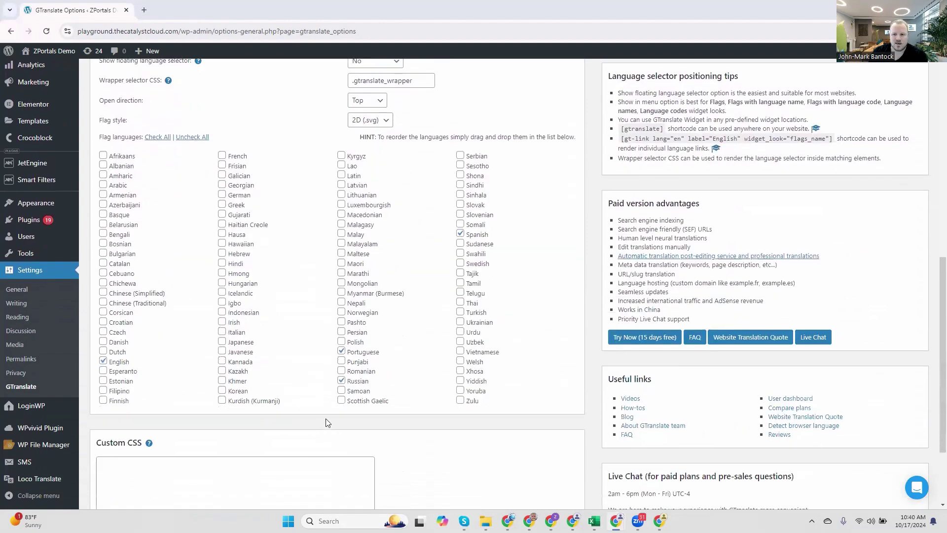
scroll(330, 422, up, 6)
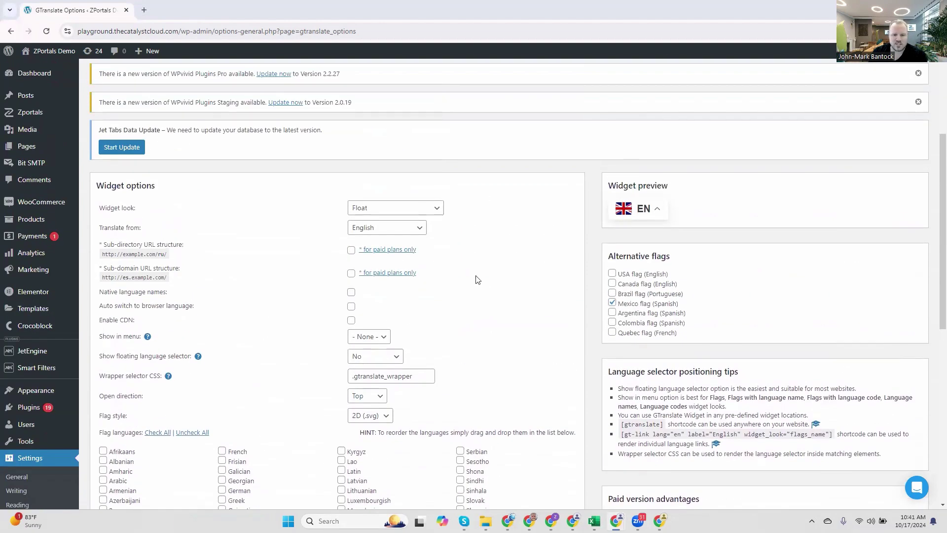
scroll(461, 300, up, 4)
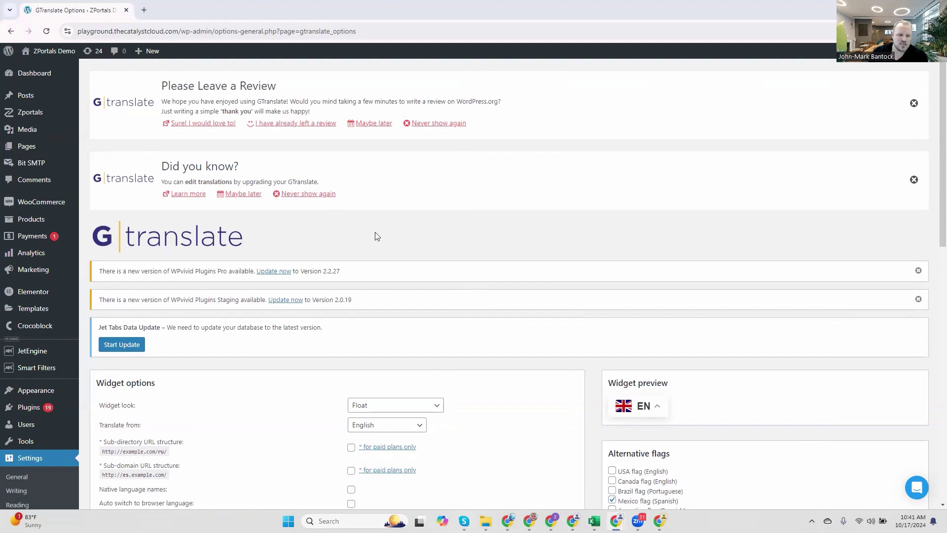
Step: Go to Loco Translate and open the recently updated Zportals translation bundle
scroll(43, 443, down, 4)
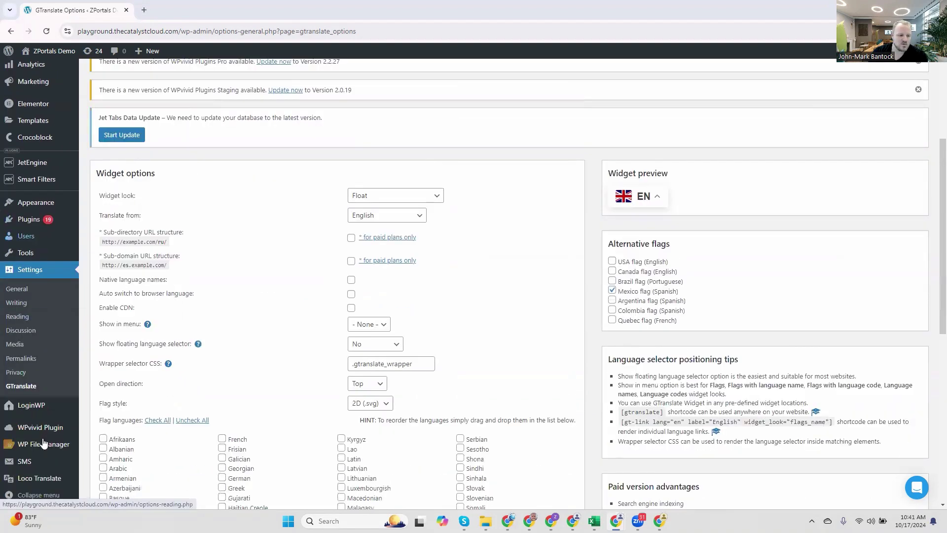
mouse_move(44, 481)
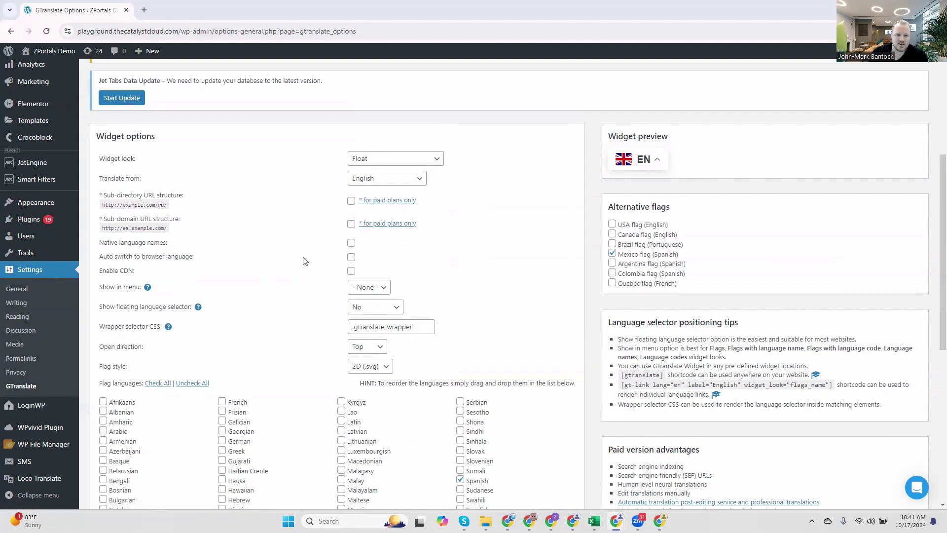
click(43, 482)
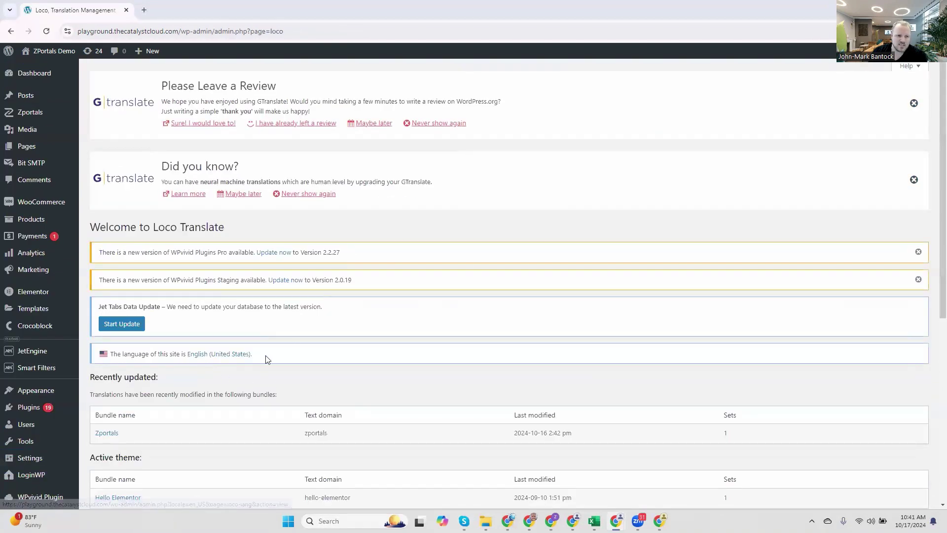
scroll(112, 413, down, 2)
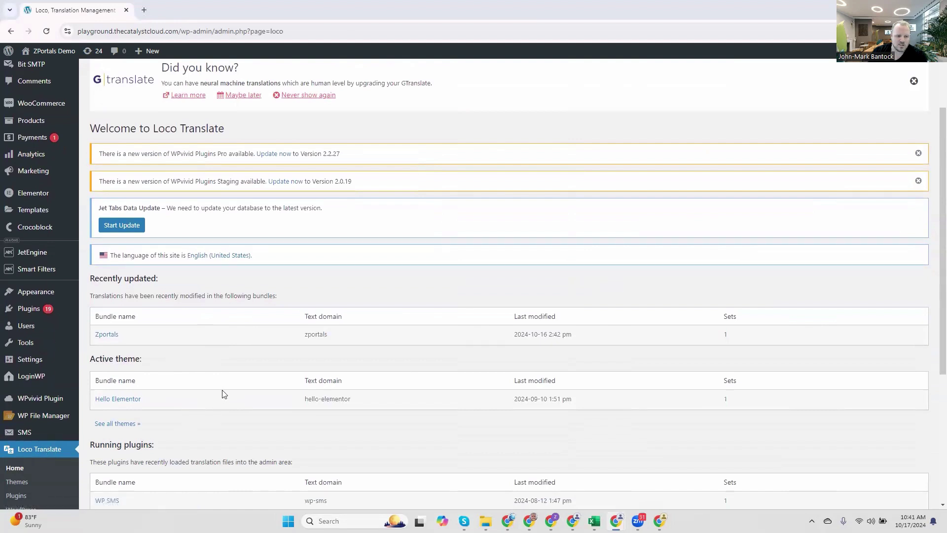
scroll(222, 391, down, 2)
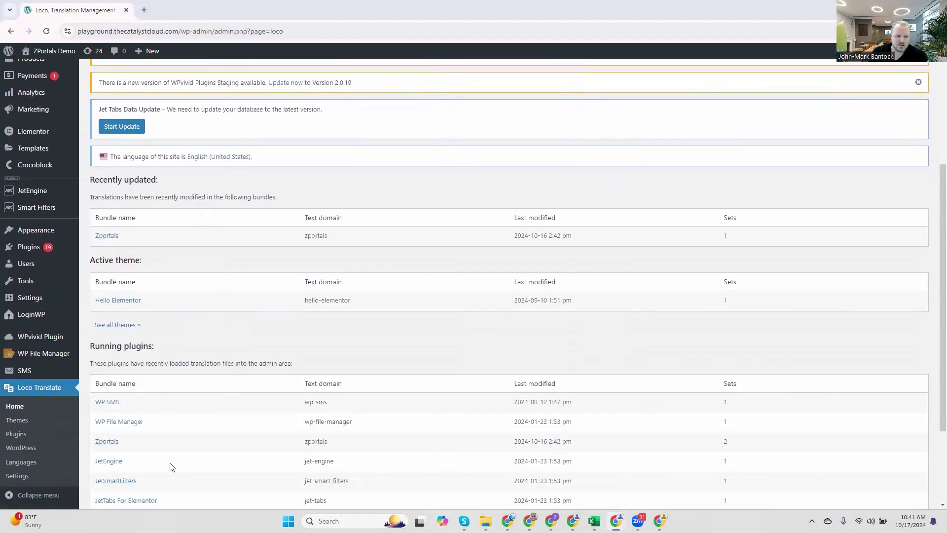
click(108, 237)
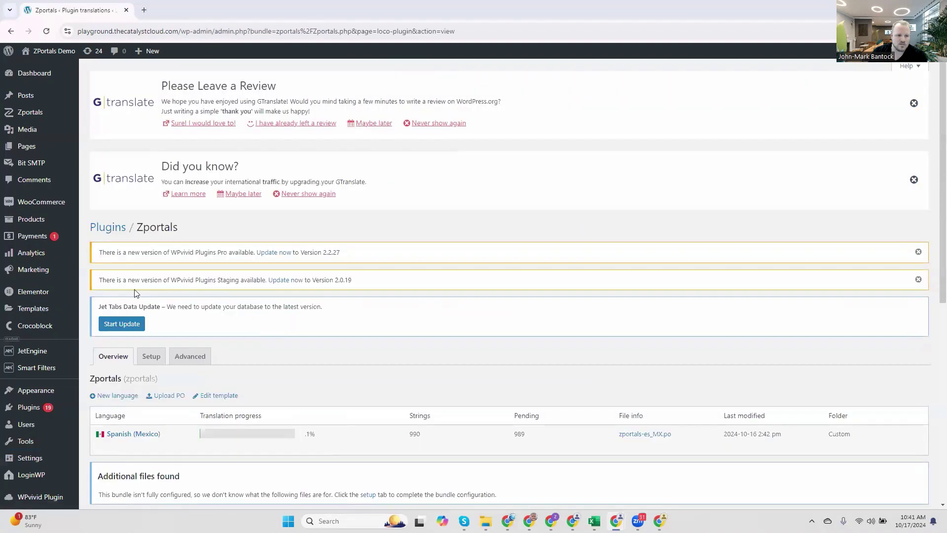
Step: Open the Spanish (Mexico) translation of the Zportals plugin in the editor
scroll(260, 358, down, 3)
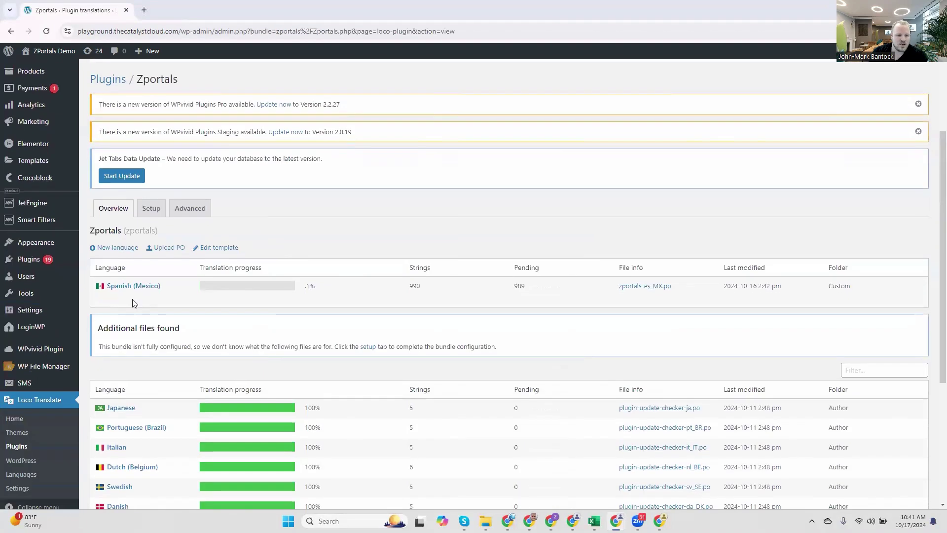
mouse_move(106, 297)
click(101, 299)
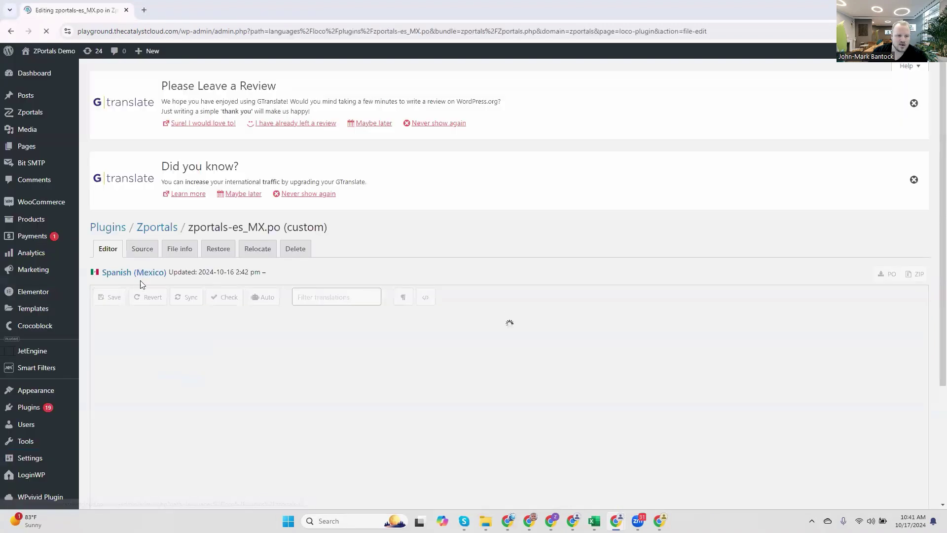
scroll(408, 328, down, 4)
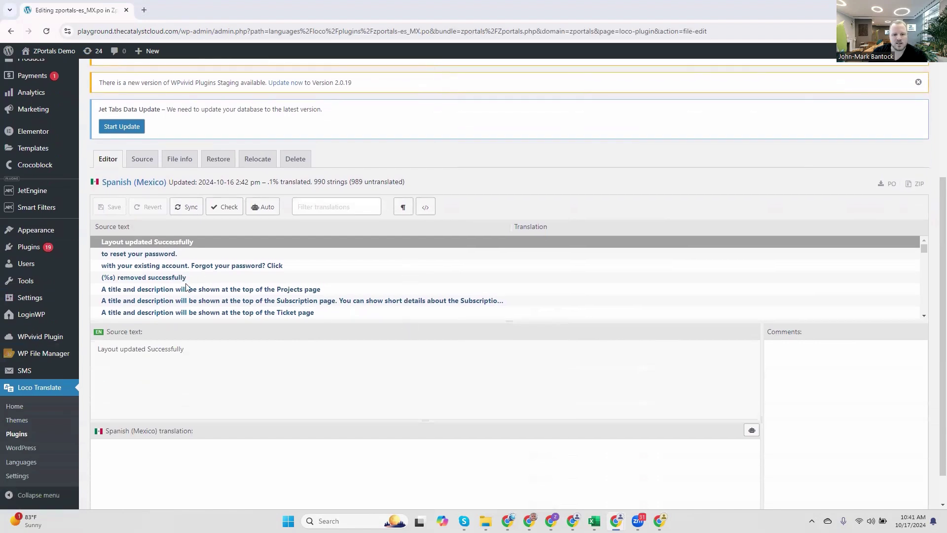
Step: Browse the source strings and select the one about the title and description at the top of the Zoho Vault page
scroll(187, 291, up, 1)
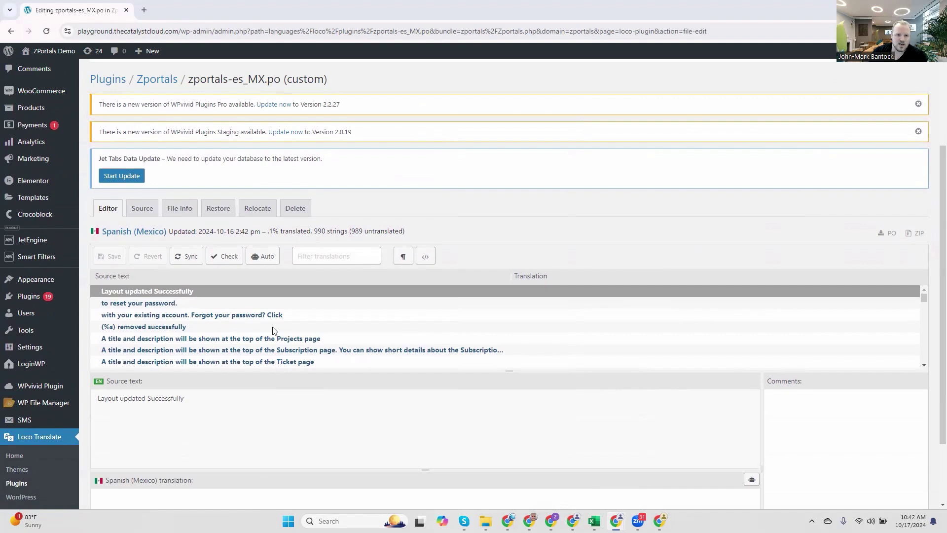
scroll(273, 331, down, 5)
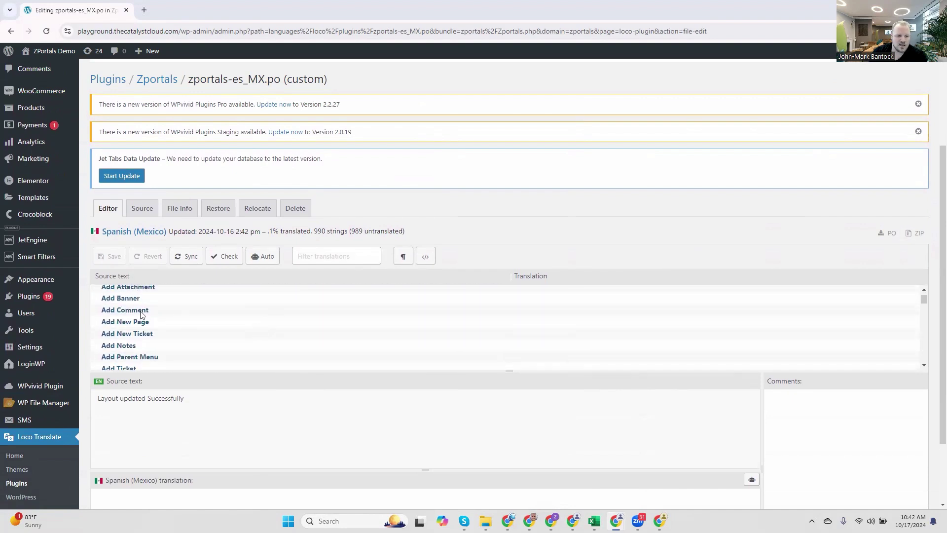
scroll(135, 314, up, 1)
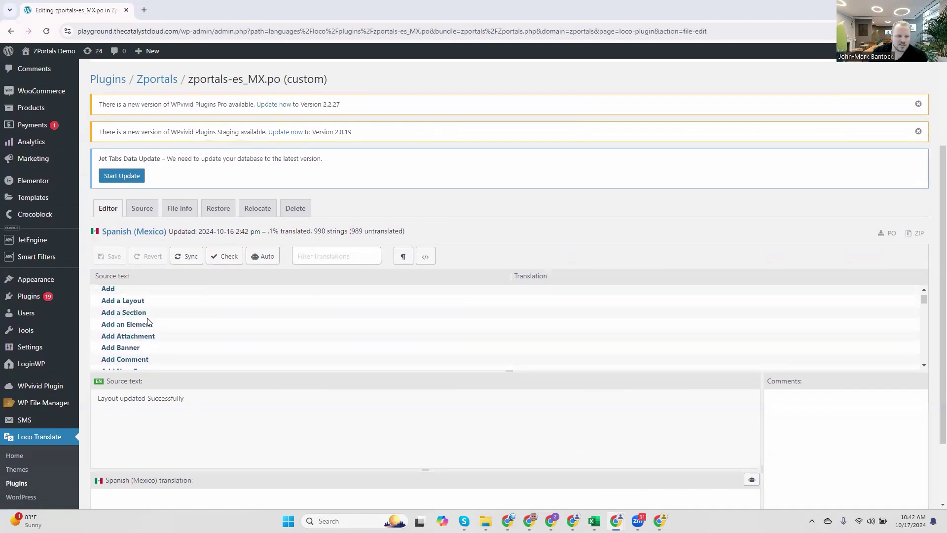
scroll(148, 323, up, 4)
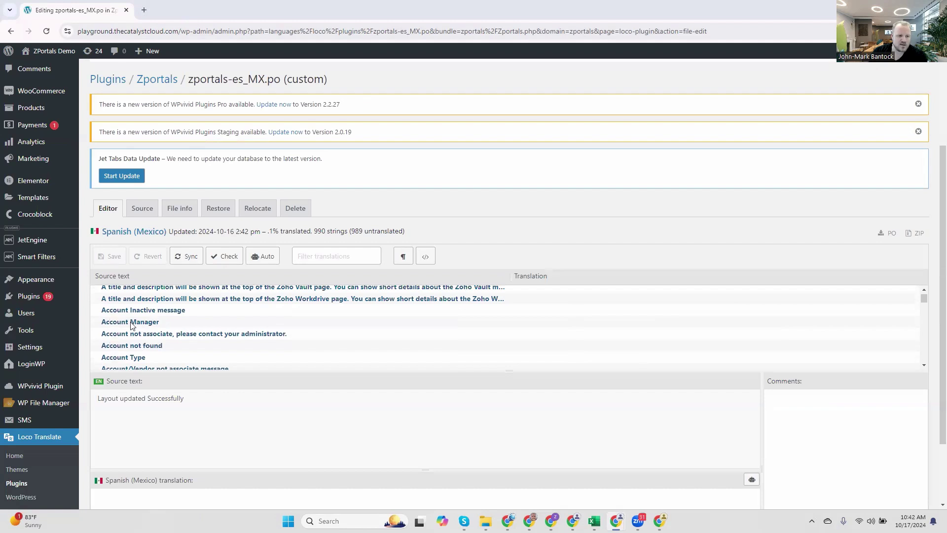
scroll(133, 324, up, 1)
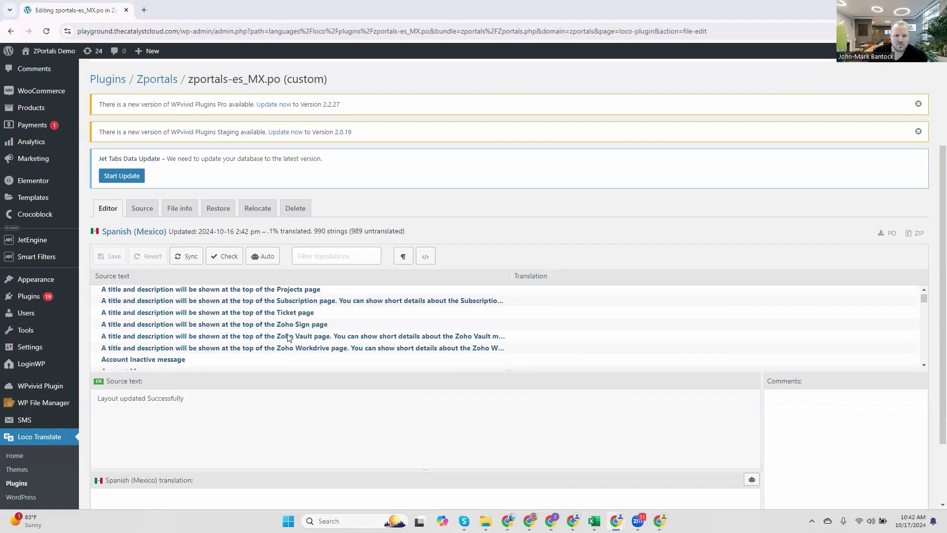
click(214, 337)
scroll(274, 413, down, 2)
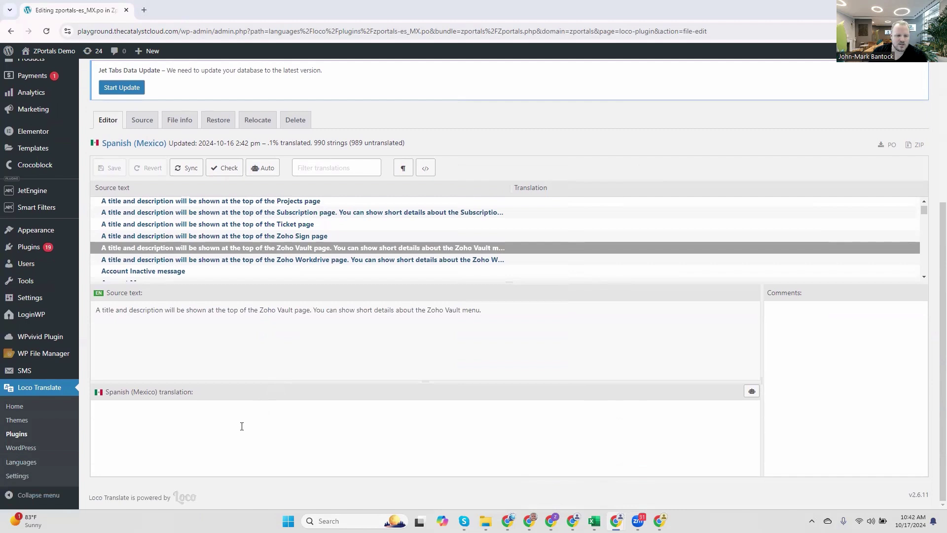